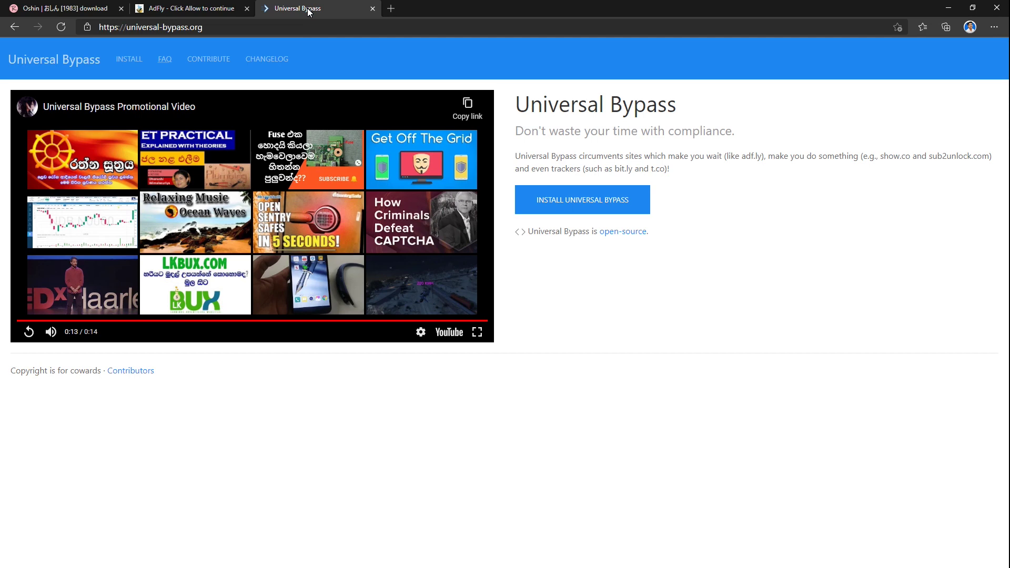
# Open the Universal Bypass install page listing Edge, Chrome and Firefox options.
pyautogui.click(571, 203)
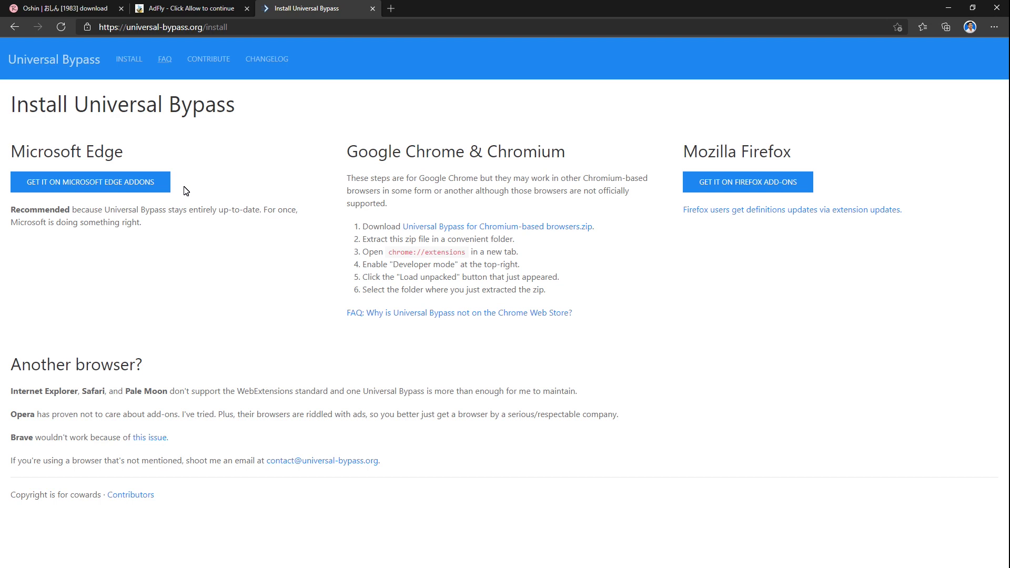
# Add Universal Bypass to Edge from its Microsoft Edge Add-ons listing and confirm the install.
pyautogui.click(111, 182)
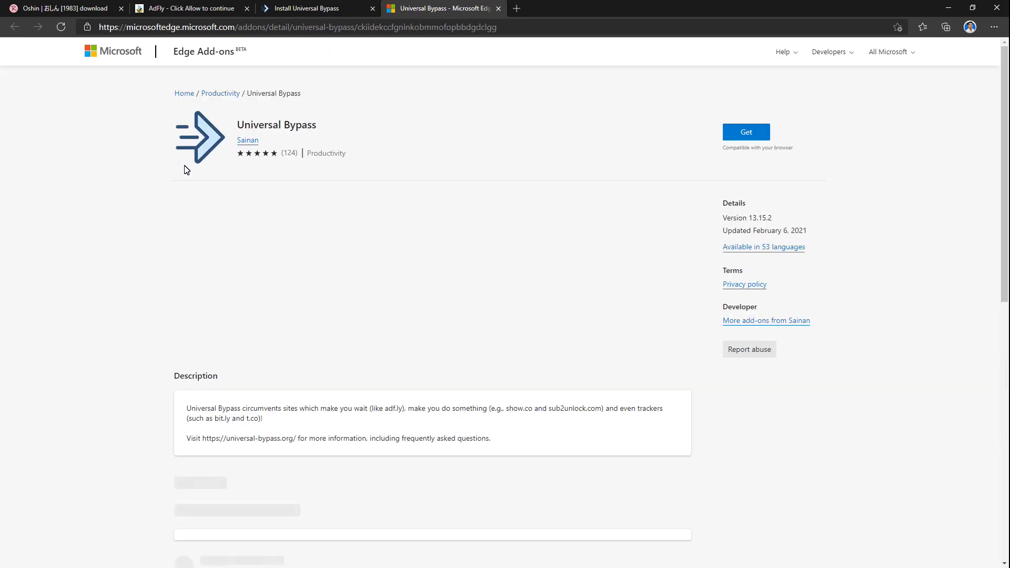
pyautogui.click(749, 135)
pyautogui.click(528, 117)
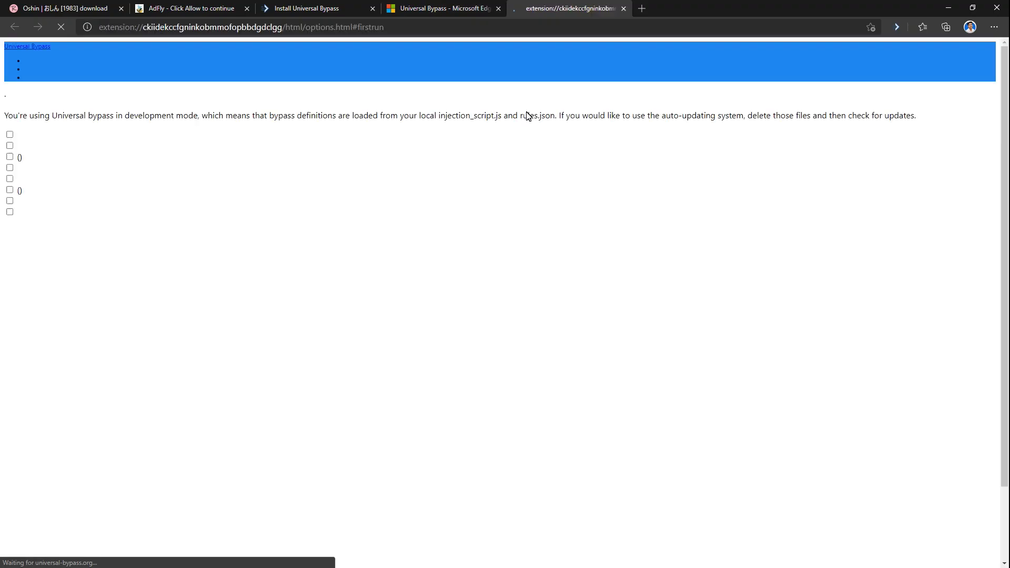